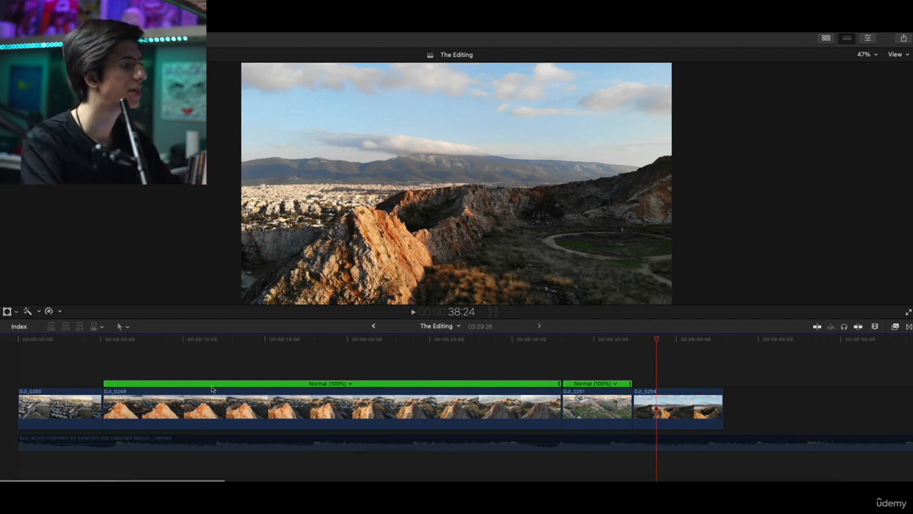
# Enable the disabled music track beneath the clips and preview the sequence with sound from the start
pyautogui.click(77, 443)
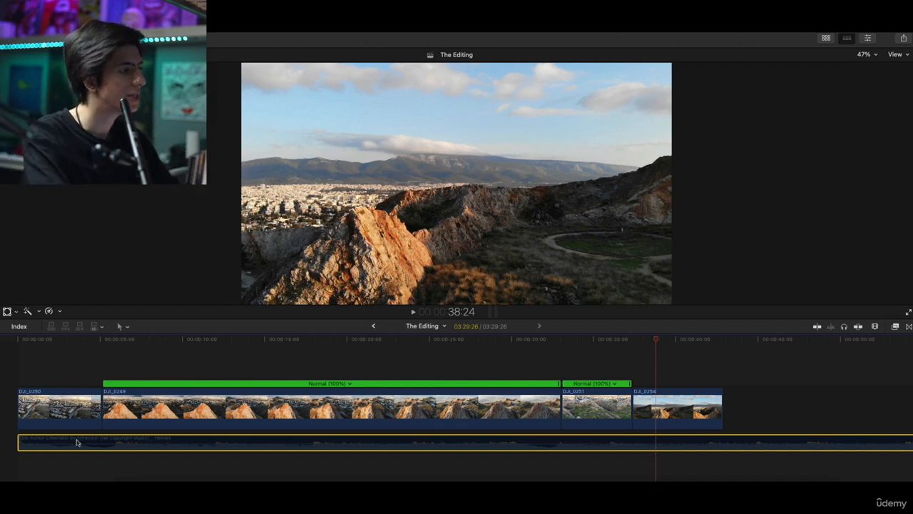
pyautogui.press('v')
pyautogui.click(5, 377)
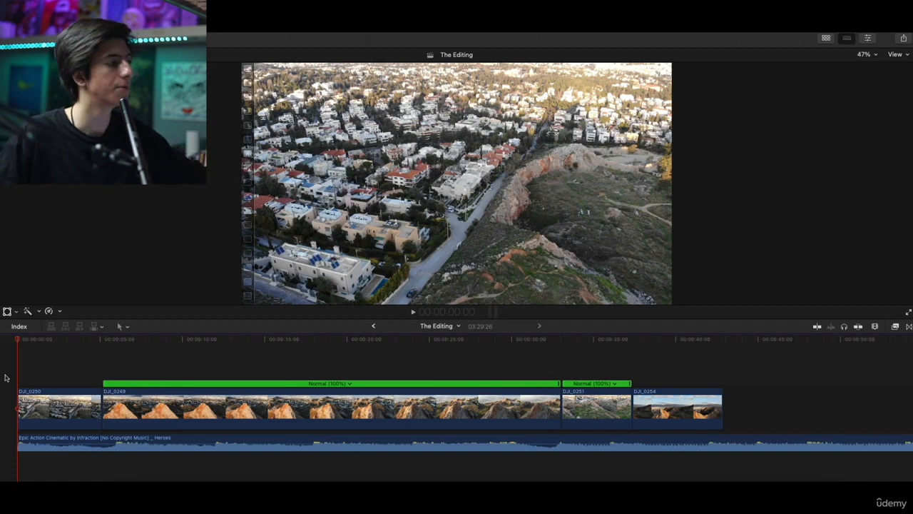
pyautogui.click(169, 340)
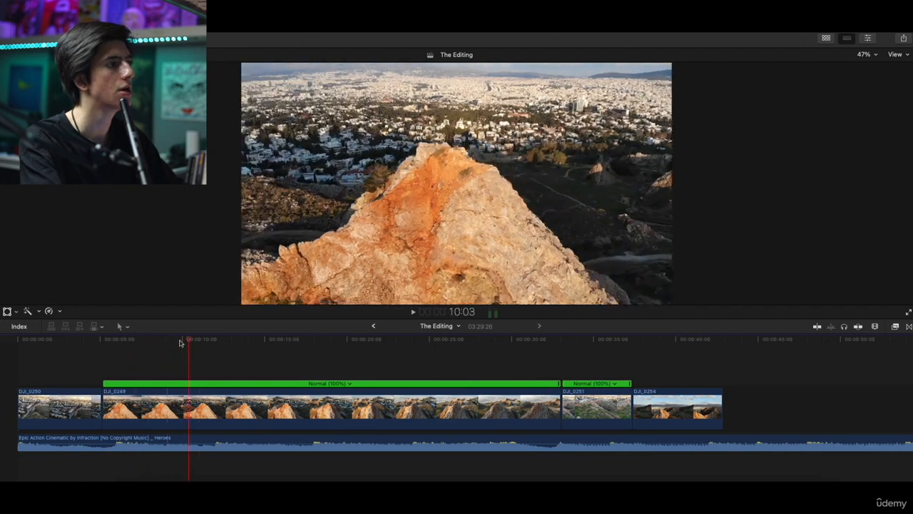
# Speed up a short range near the beginning of the DJI_0249 clip and preview the cut from DJI_0250
pyautogui.press('super+equal')
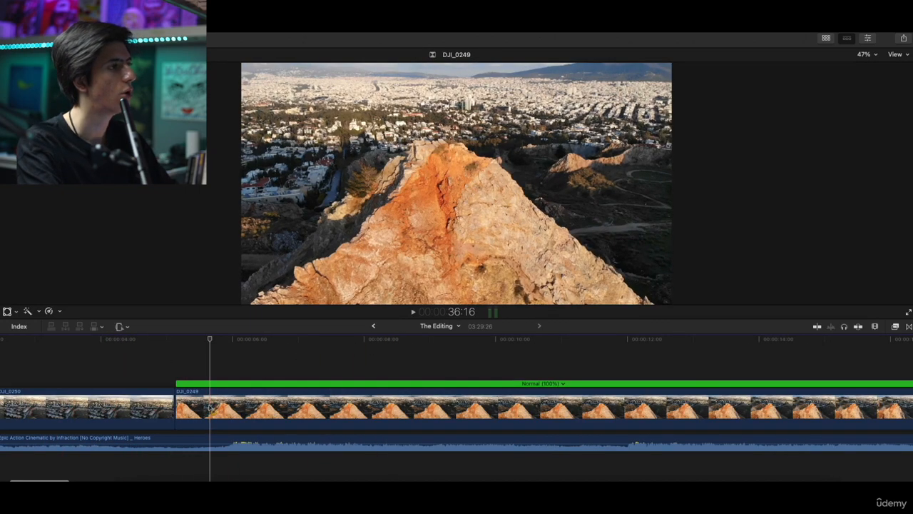
pyautogui.moveTo(209, 409); pyautogui.dragTo(277, 409)
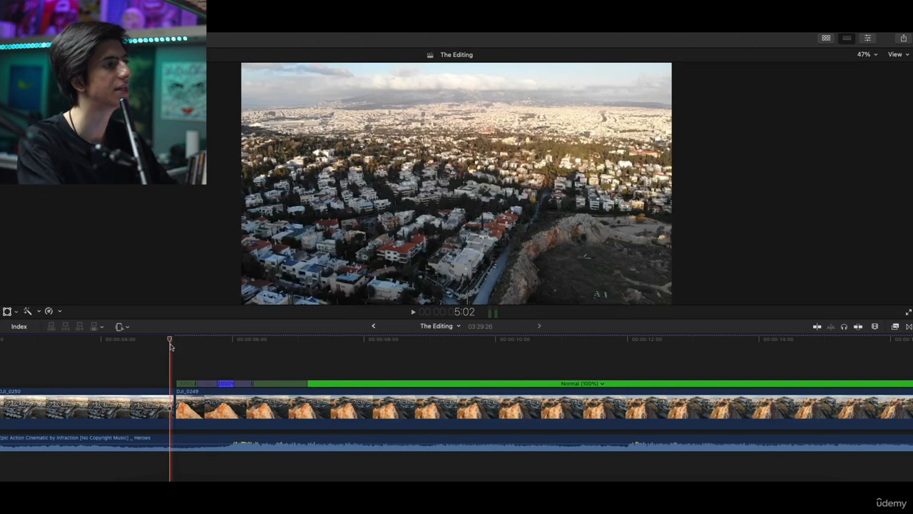
pyautogui.press('space')
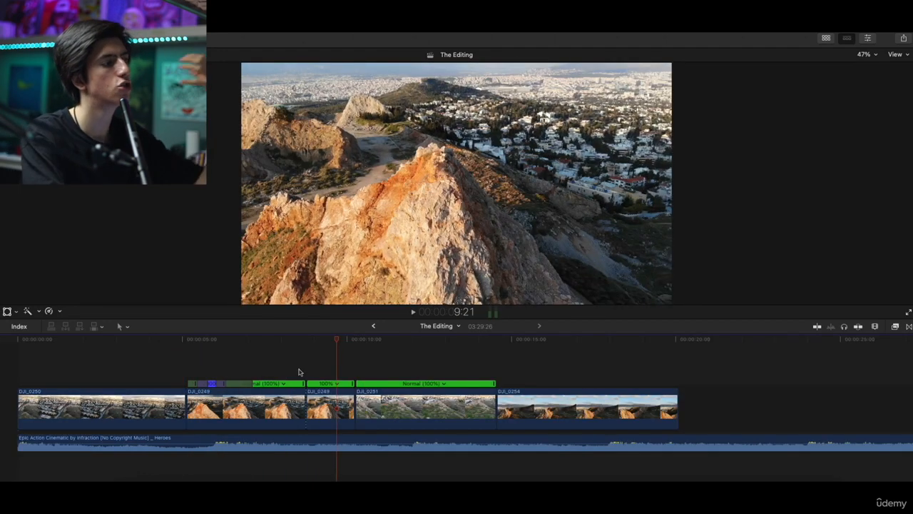
# Extend the end of the second DJI_0249 segment by just under a second, after checking the DJI_0251 footage
pyautogui.hscroll(1, 336, 372)
pyautogui.moveTo(347, 346); pyautogui.dragTo(422, 340)
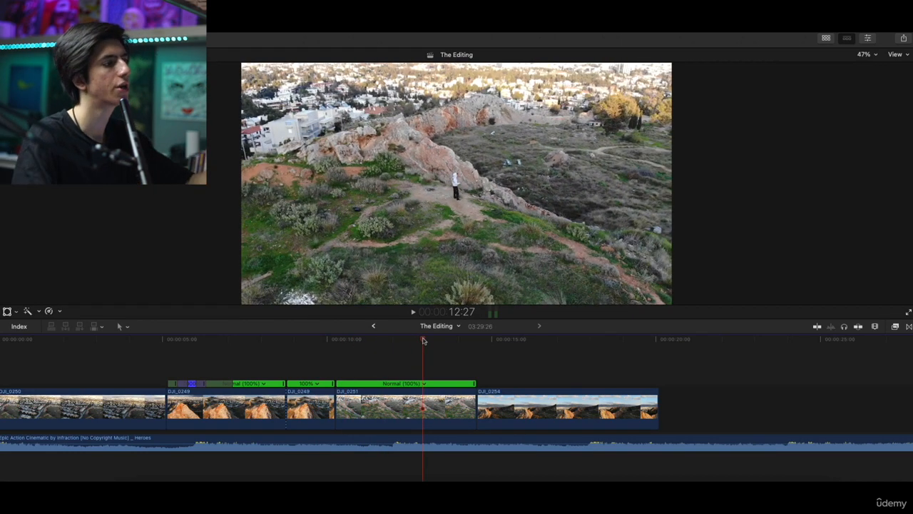
pyautogui.moveTo(429, 341); pyautogui.dragTo(325, 373)
pyautogui.moveTo(333, 409); pyautogui.dragTo(358, 409)
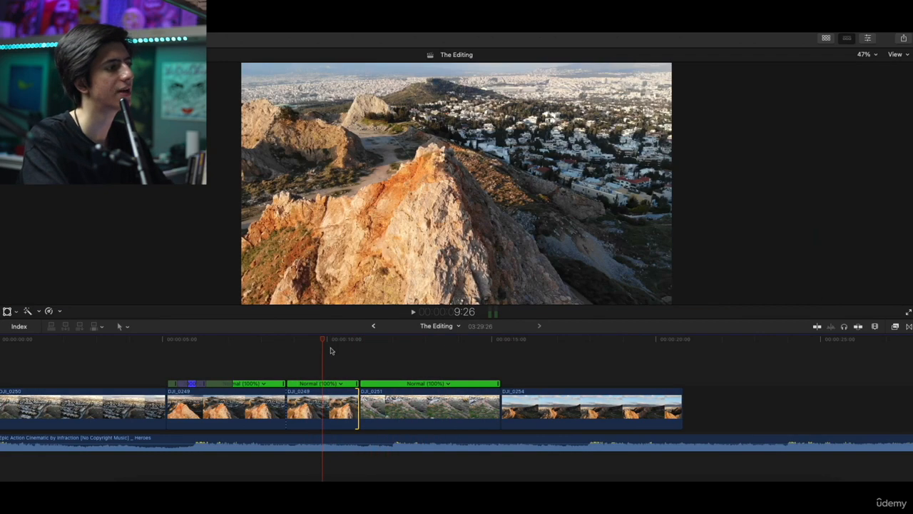
# Reverse the DJI_0251 clip and preview the cut into it from the end of the second DJI_0249 segment
pyautogui.moveTo(321, 339); pyautogui.dragTo(414, 417)
pyautogui.click(415, 418)
pyautogui.click(60, 309)
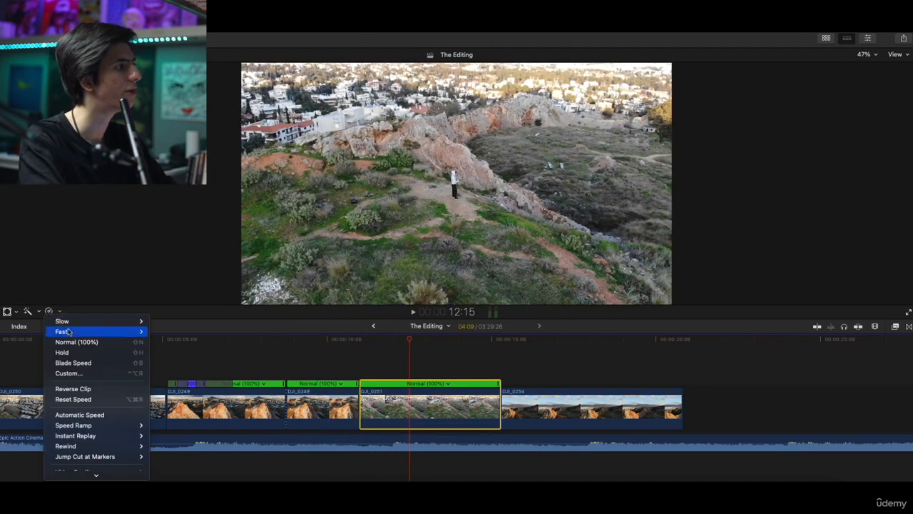
pyautogui.click(73, 389)
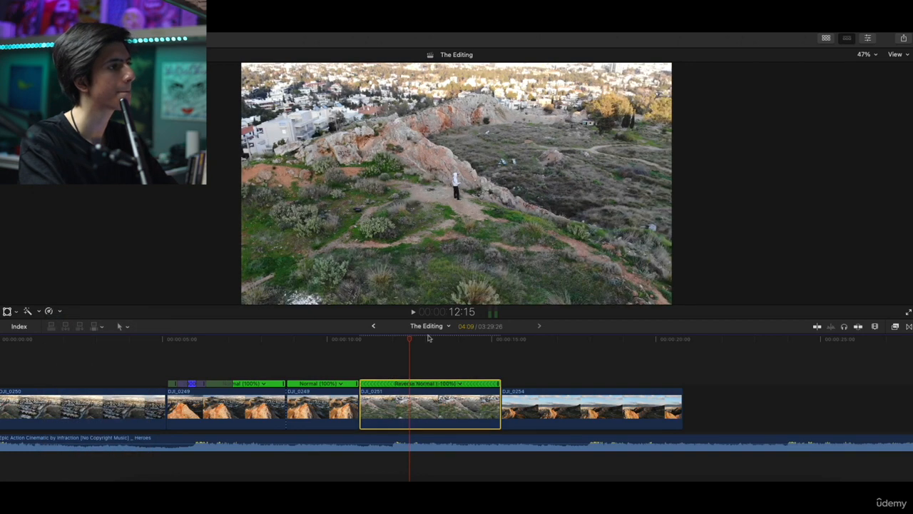
pyautogui.click(350, 357)
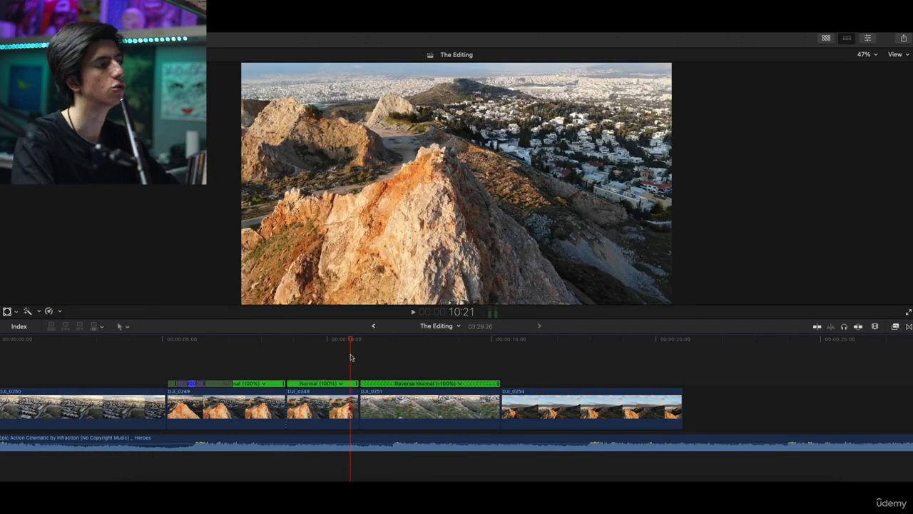
pyautogui.press('space')
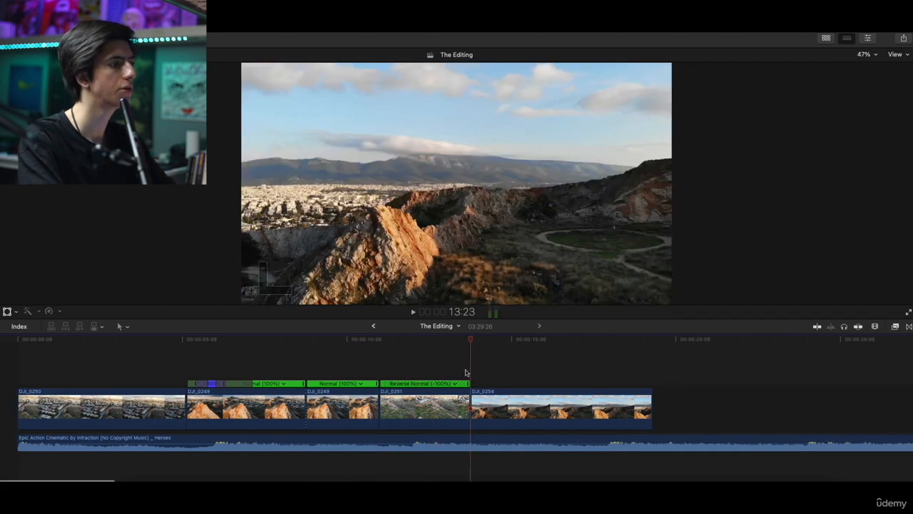
# Review the edit by playing it and scrubbing through the clips from the start of the timeline
pyautogui.press('space')
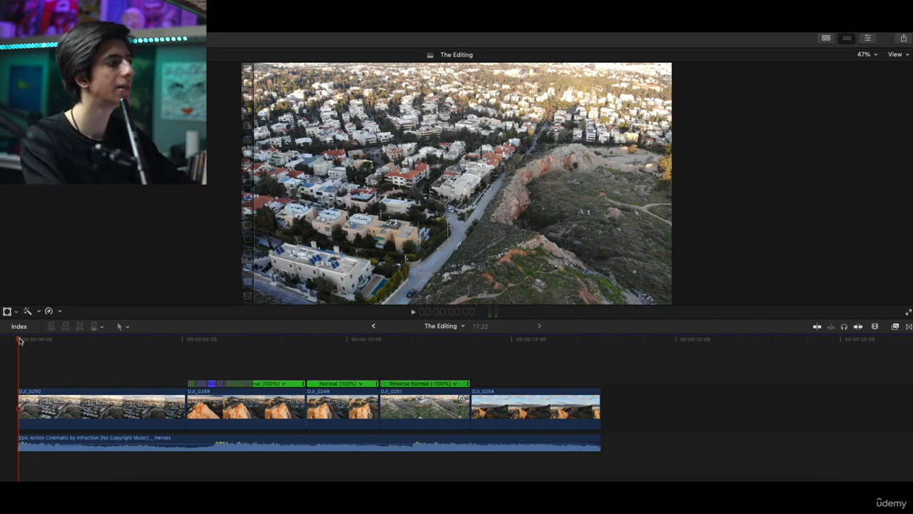
pyautogui.moveTo(185, 341); pyautogui.dragTo(397, 365)
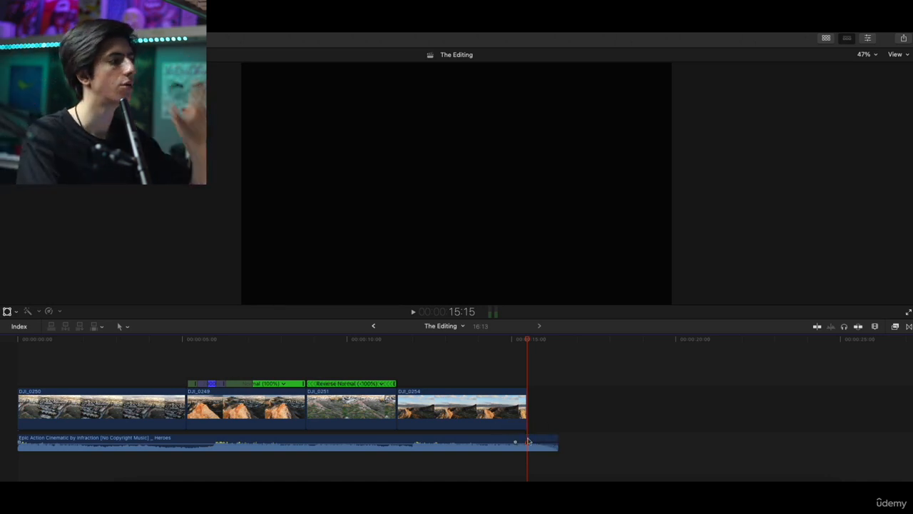
pyautogui.click(33, 369)
pyautogui.click(16, 369)
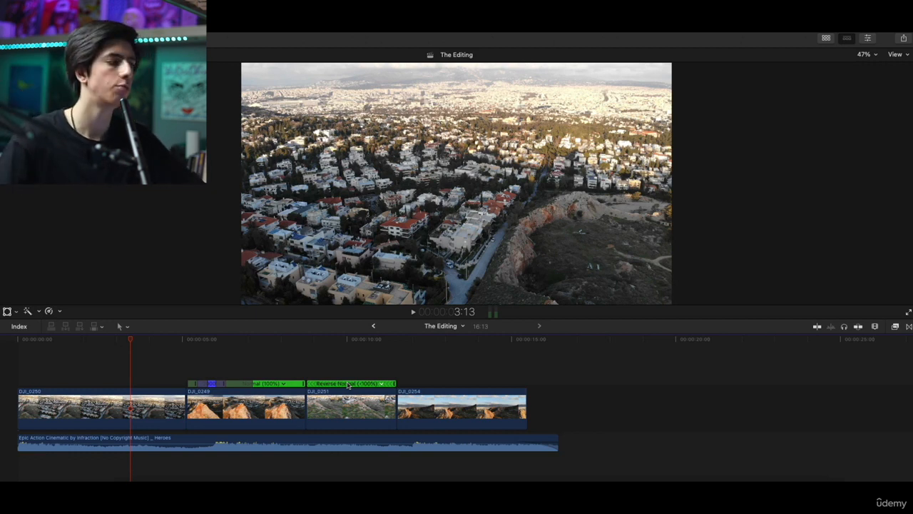
# Increase the saturation of the DJI_0250 clip with the Color Board
pyautogui.click(116, 401)
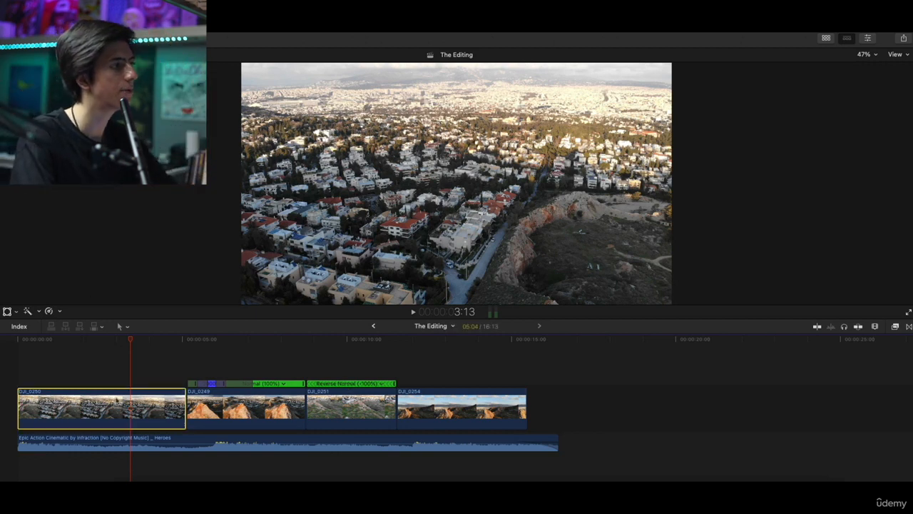
pyautogui.click(869, 38)
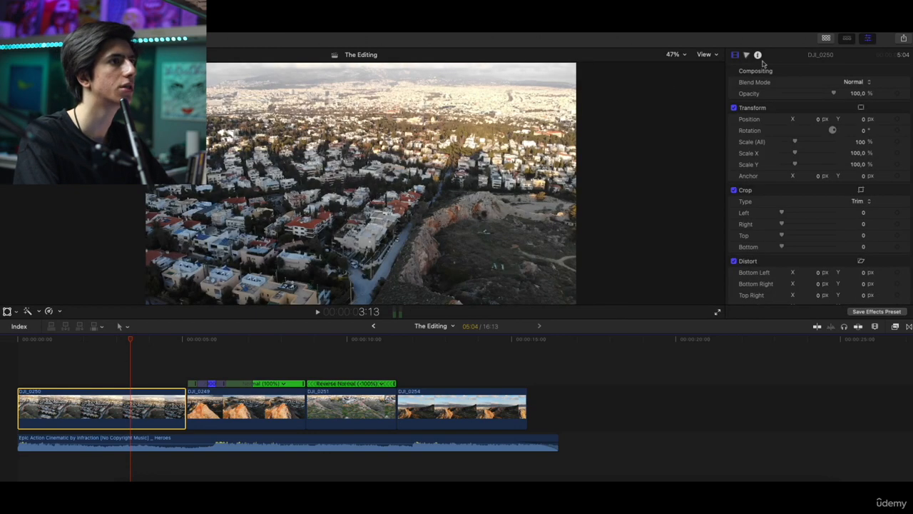
pyautogui.click(747, 55)
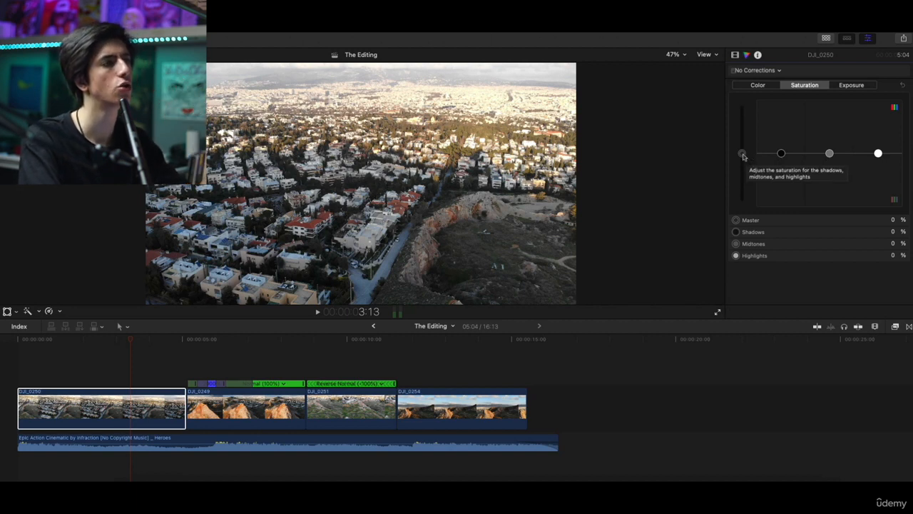
pyautogui.moveTo(743, 155); pyautogui.dragTo(828, 147)
# Raise the DJI_0249 clip's master saturation to 29% and its shadows saturation to 10%
pyautogui.click(269, 411)
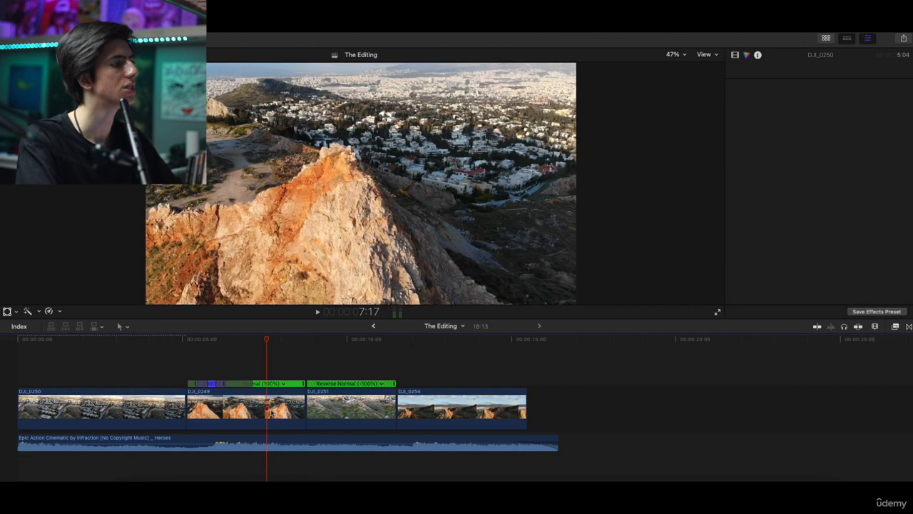
pyautogui.click(271, 412)
pyautogui.moveTo(741, 154); pyautogui.dragTo(780, 148)
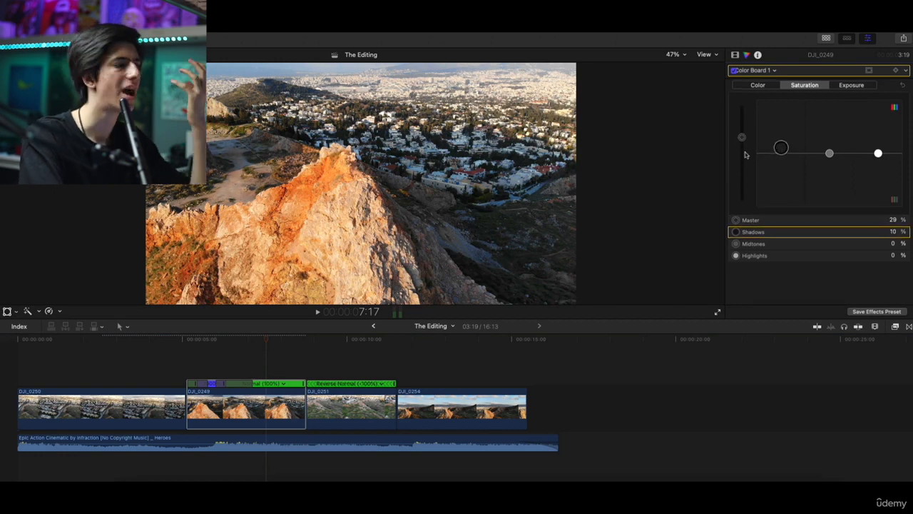
# Raise the DJI_0251 clip's master saturation to 36% and its shadows saturation to 12%
pyautogui.click(360, 401)
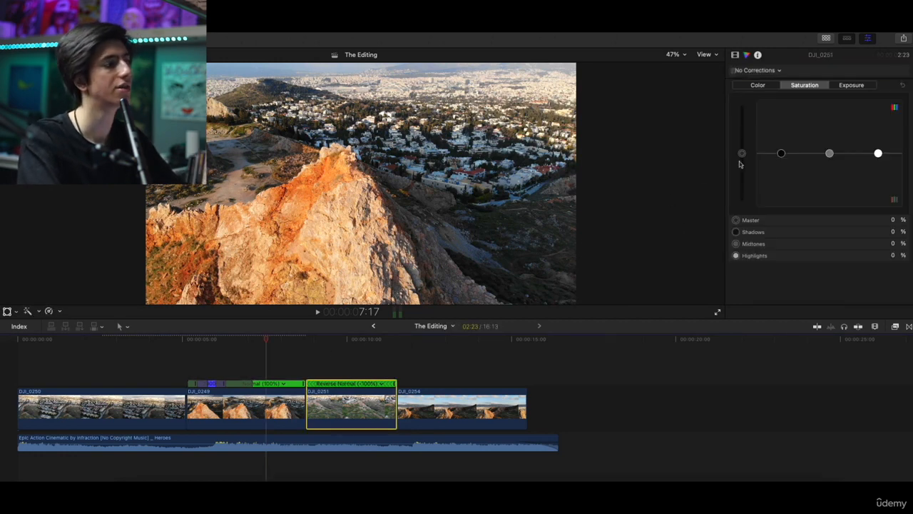
pyautogui.click(340, 357)
pyautogui.click(388, 386)
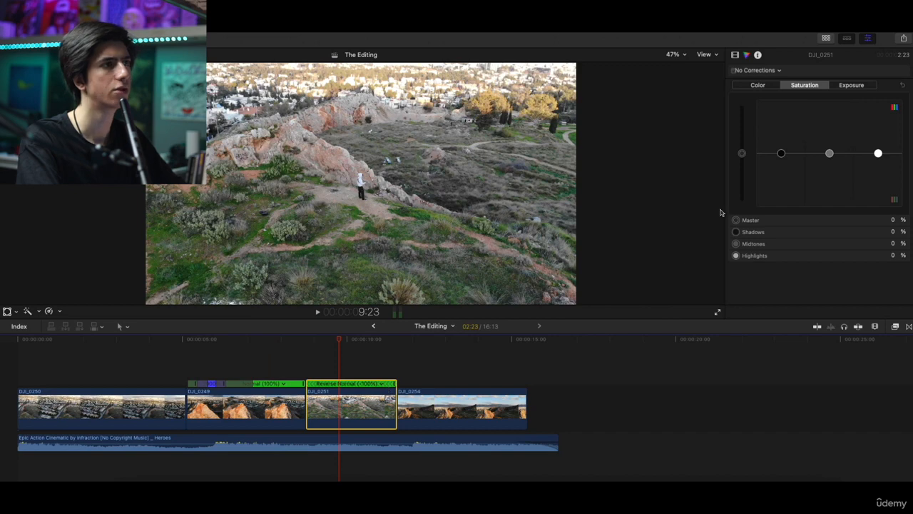
pyautogui.moveTo(742, 153); pyautogui.dragTo(781, 146)
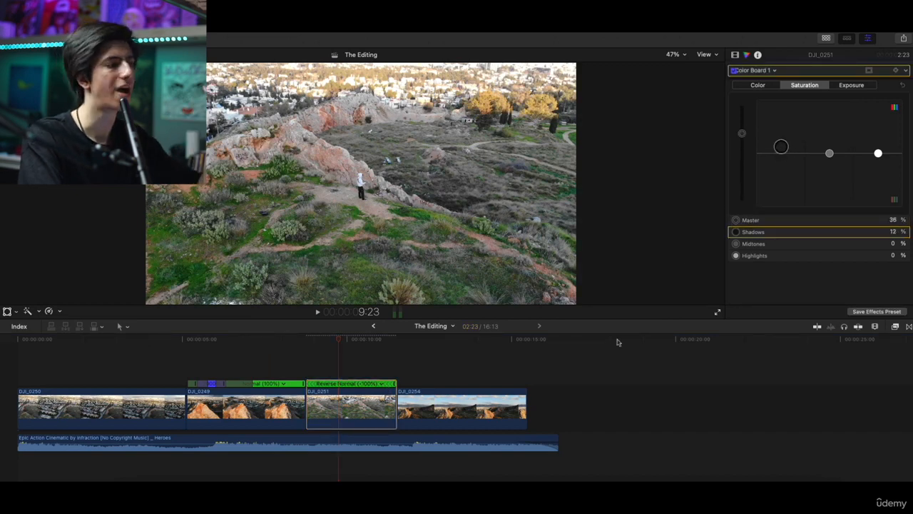
# Raise the DJI_0254 clip's master saturation to 26% and its shadows exposure to 10%
pyautogui.click(403, 364)
pyautogui.click(434, 398)
pyautogui.moveTo(742, 153); pyautogui.dragTo(742, 139)
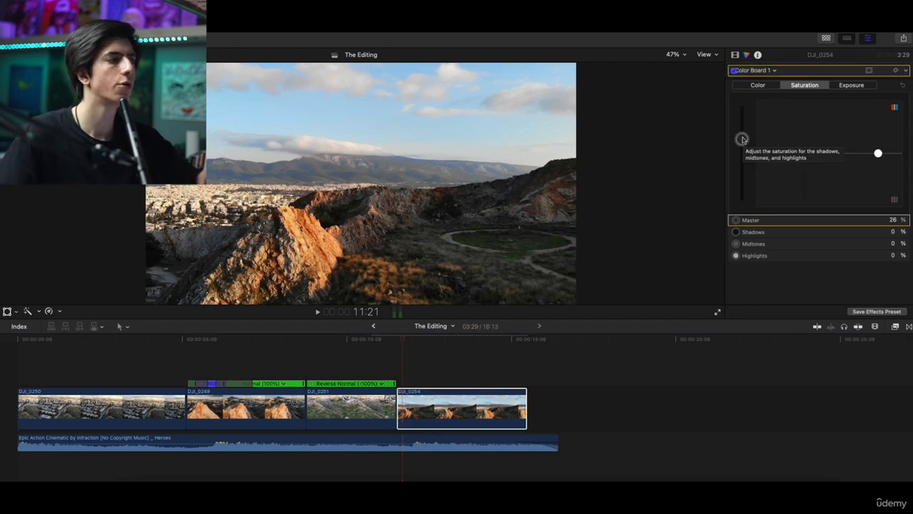
pyautogui.click(844, 86)
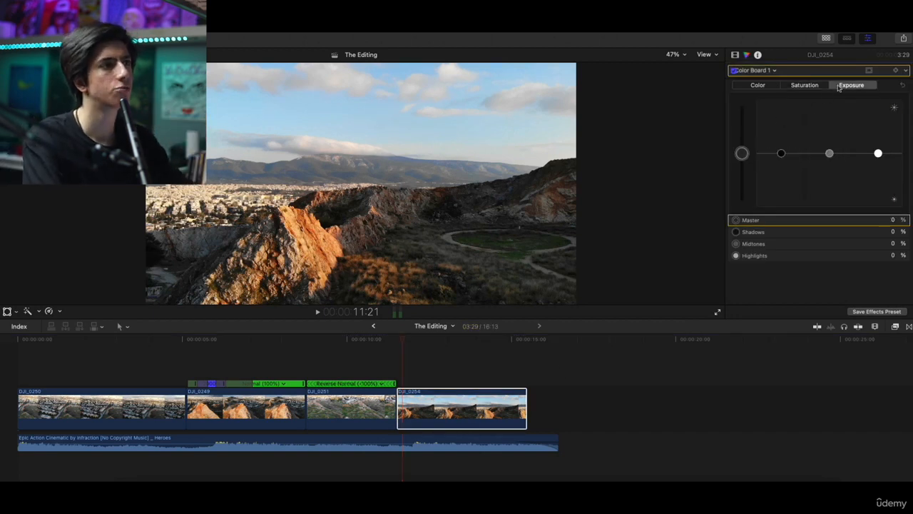
pyautogui.moveTo(783, 156); pyautogui.dragTo(786, 149)
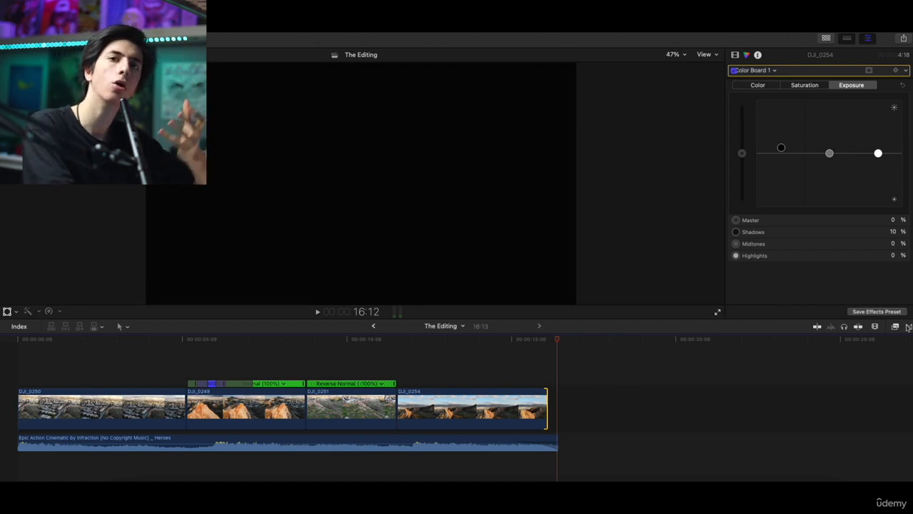
# Add a Cross Dissolve transition at the end of the DJI_0254 clip and select the music track
pyautogui.click(909, 327)
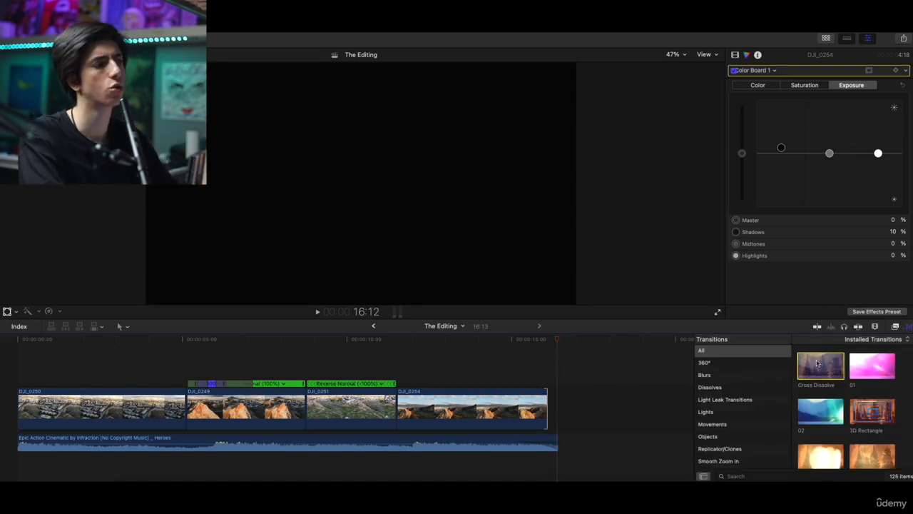
pyautogui.moveTo(819, 365); pyautogui.dragTo(542, 409)
pyautogui.click(555, 435)
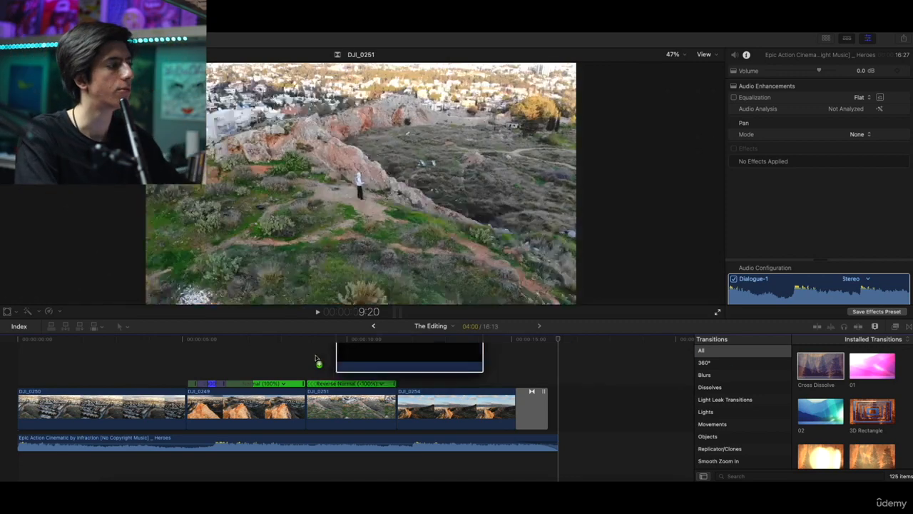
# Remove the 235+Cinemascope+1080 overlay and place it again above the DJI_0250 clip at the start of the timeline
pyautogui.moveTo(316, 359); pyautogui.dragTo(30, 359)
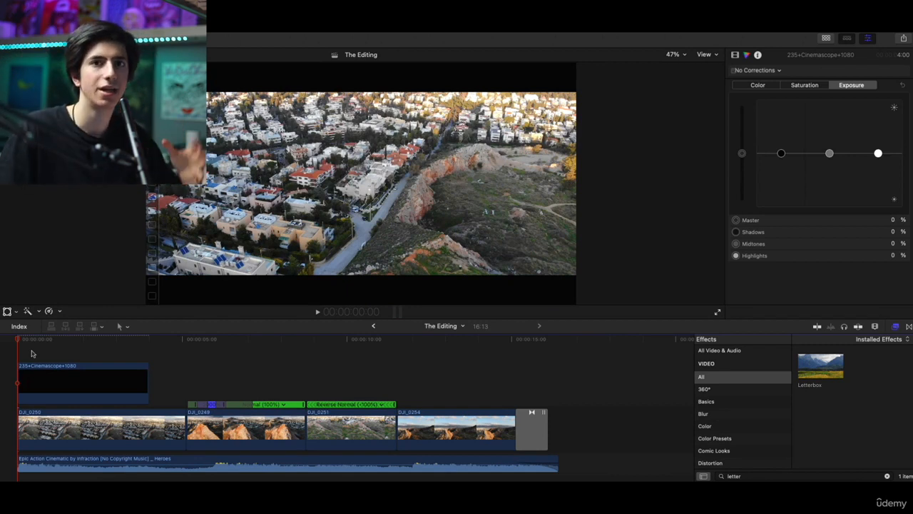
pyautogui.press('Delete')
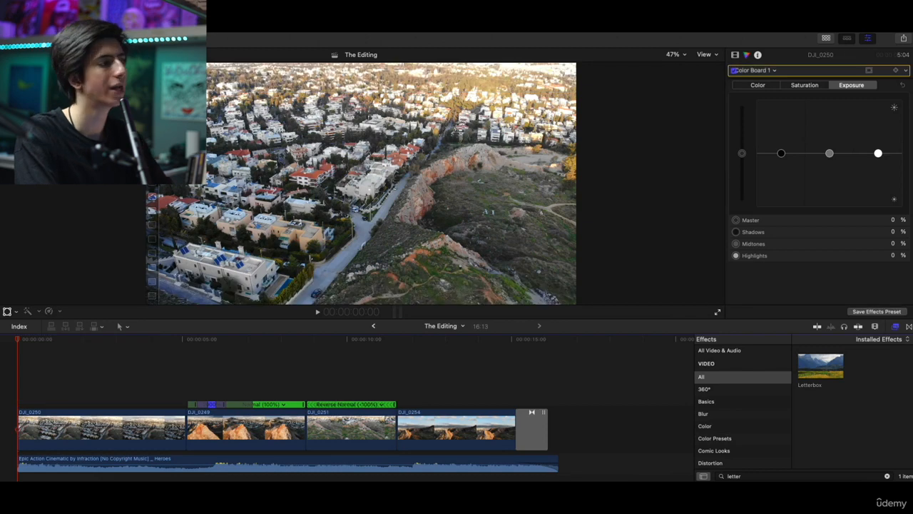
pyautogui.moveTo(912, 107); pyautogui.dragTo(8, 372)
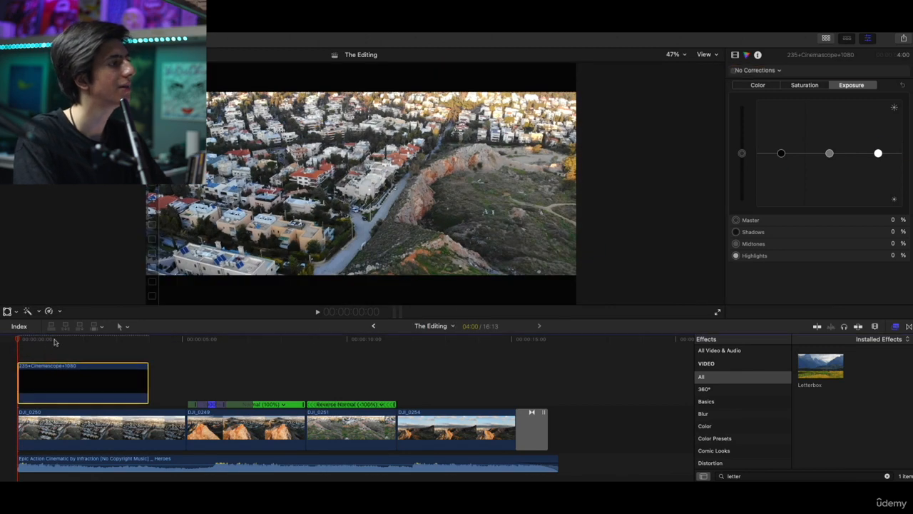
# Check the letterboxed frame and extend the 235+Cinemascope+1080 overlay to the end of the final clip's transition
pyautogui.click(55, 341)
pyautogui.click(131, 358)
pyautogui.click(57, 356)
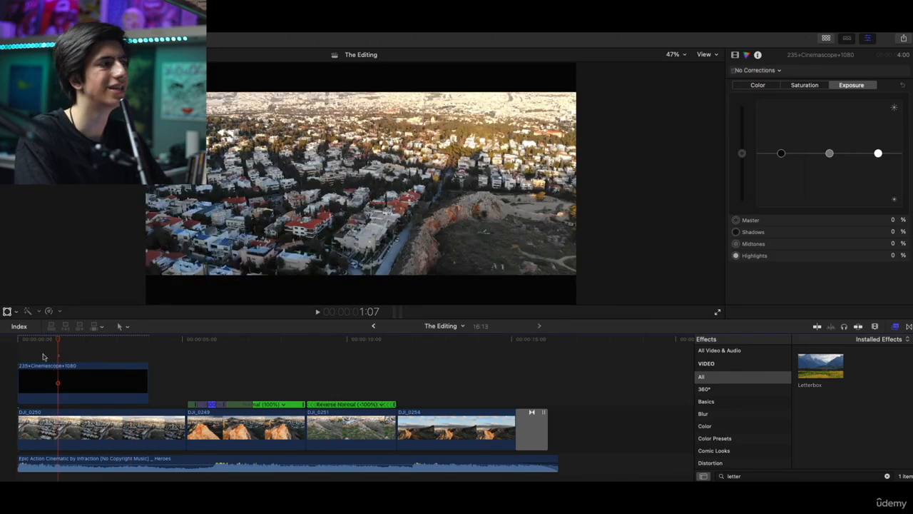
pyautogui.moveTo(148, 369); pyautogui.dragTo(562, 369)
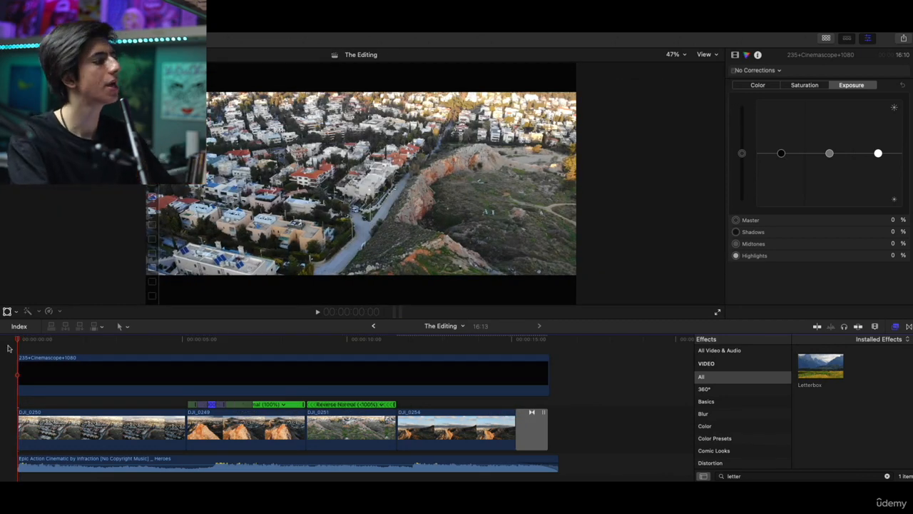
# Play the finished sequence from the start and inspect the letterboxed frame over the DJI_0251 clip
pyautogui.press('space')
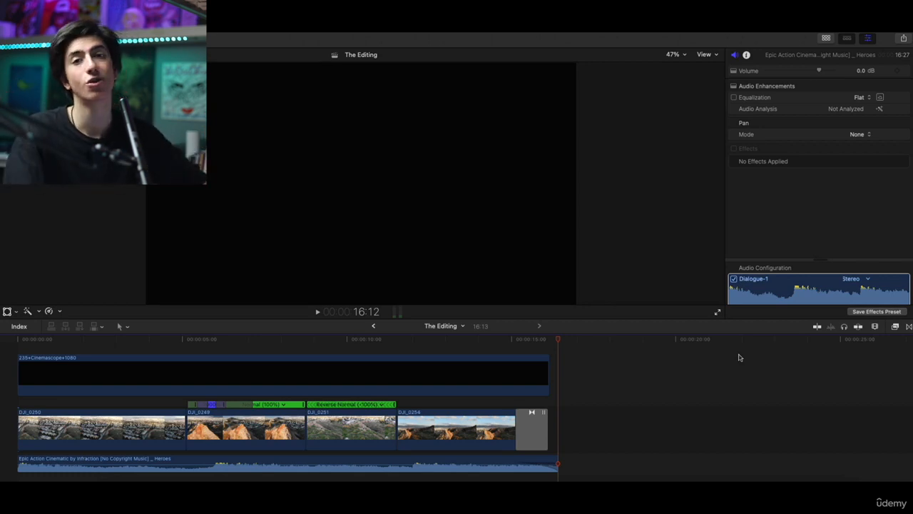
pyautogui.click(374, 346)
pyautogui.click(377, 373)
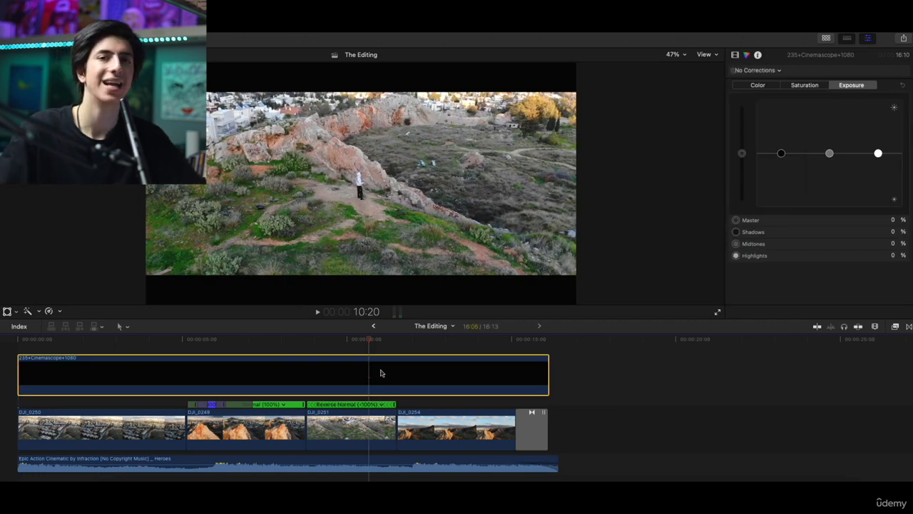